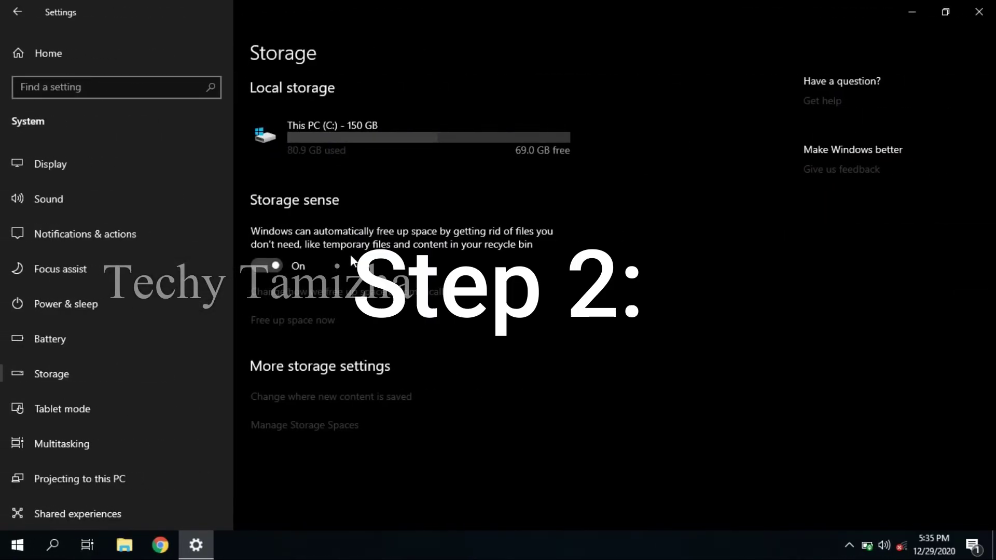
- Open the Notifications & actions settings and toggle one of the notification options
click(120, 234)
scroll(291, 418, down, 3)
click(266, 354)
scroll(322, 345, down, 3)
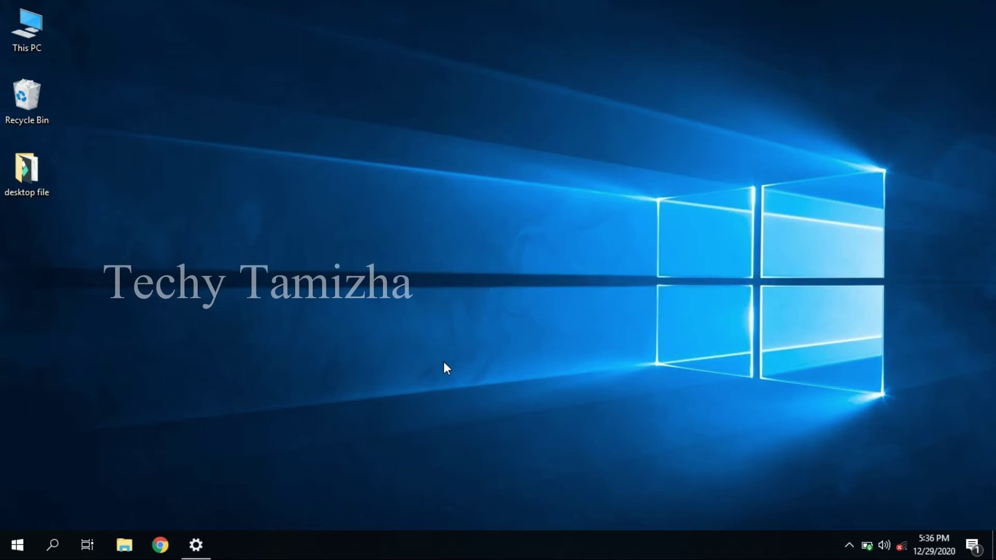
- Open Task Manager and disable Google Chrome as a startup program
key(ctrl+alt+Delete)
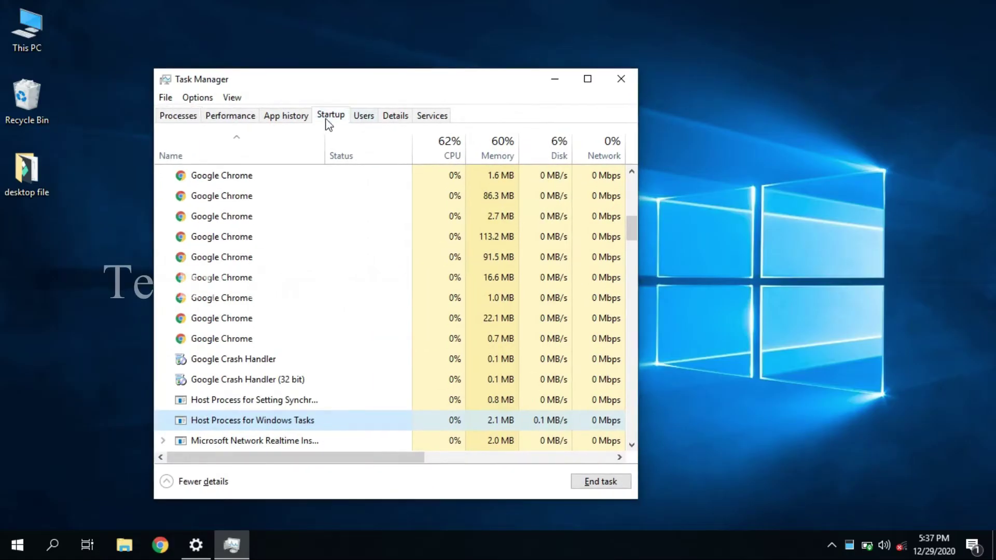
click(329, 117)
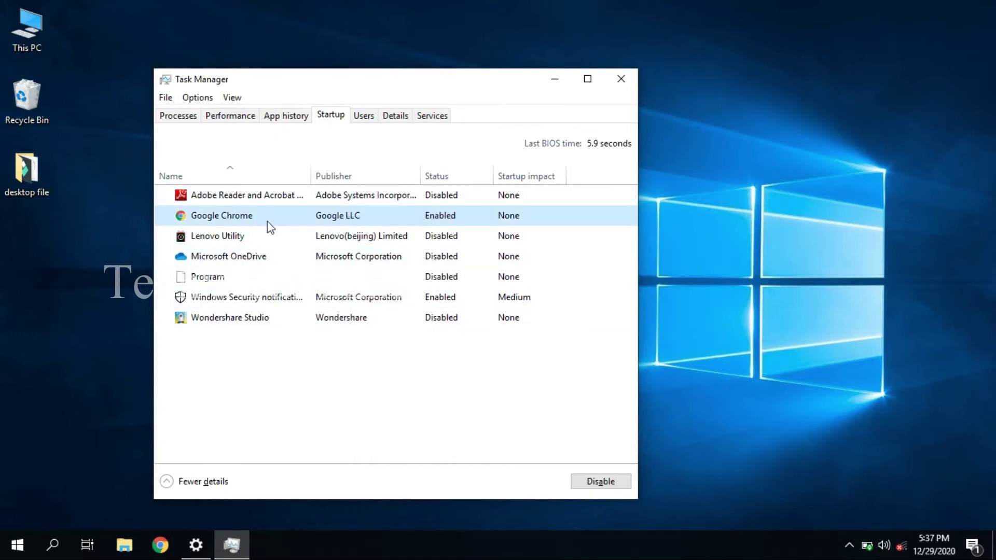
right_click(278, 214)
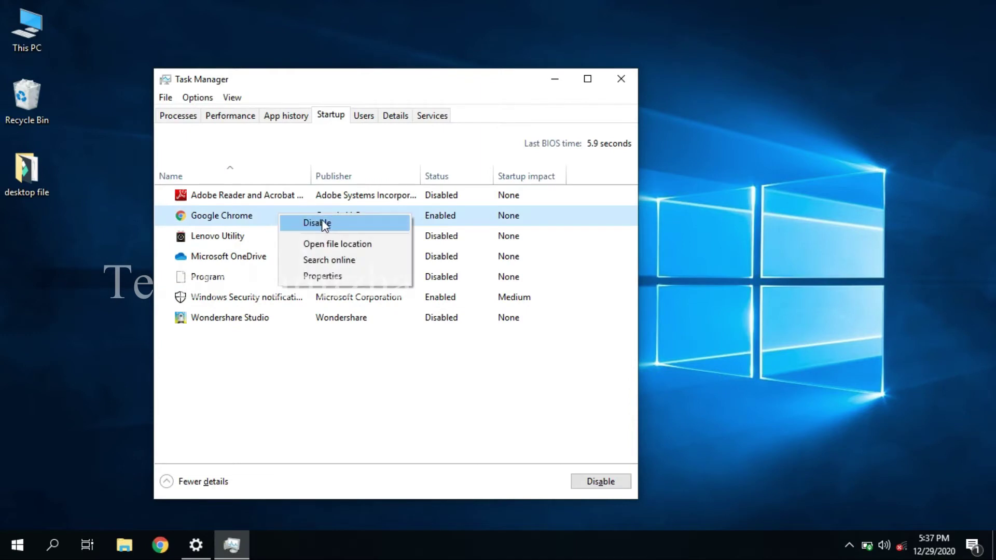
click(343, 229)
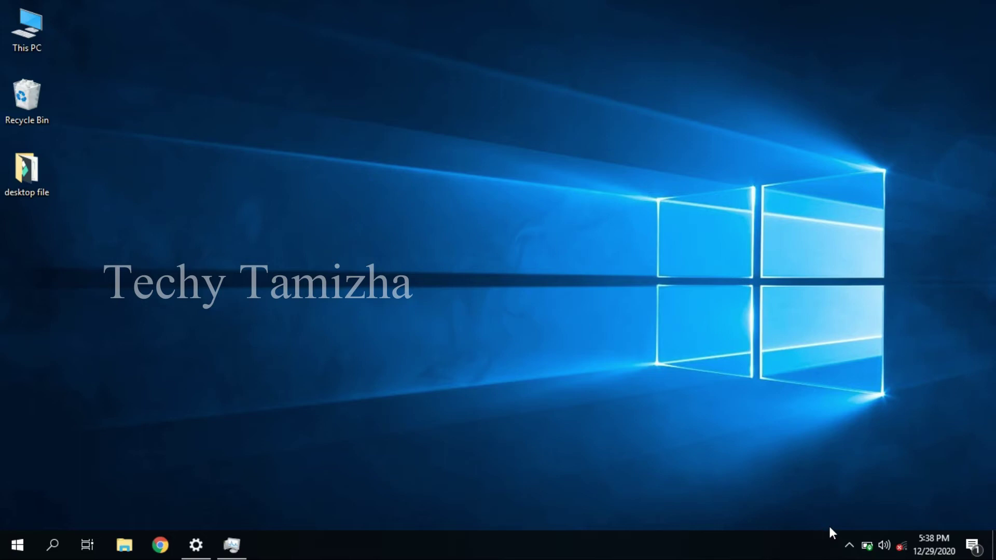
- Open the Microsoft OneDrive settings from its notification-area icon and unlink the OneDrive account from this PC
click(849, 544)
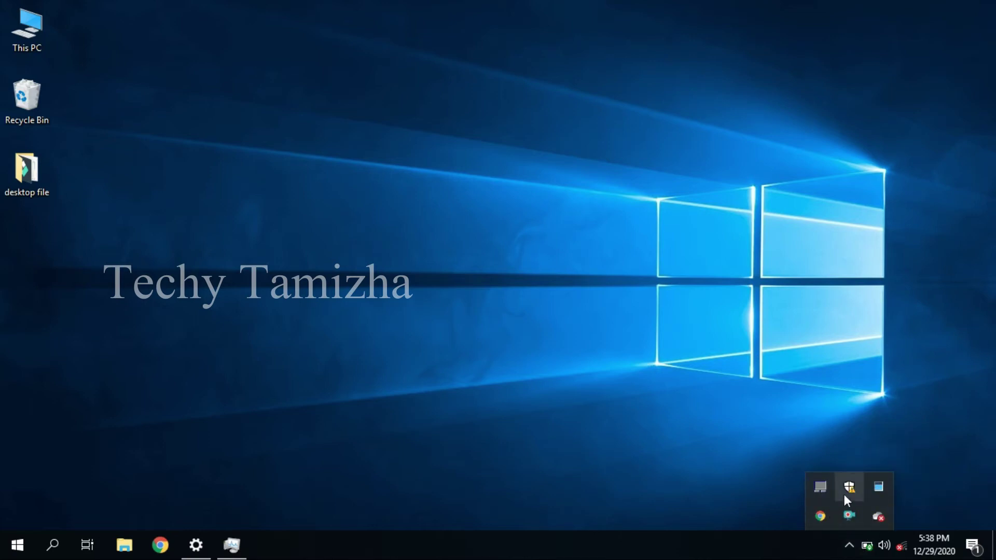
right_click(878, 516)
click(944, 336)
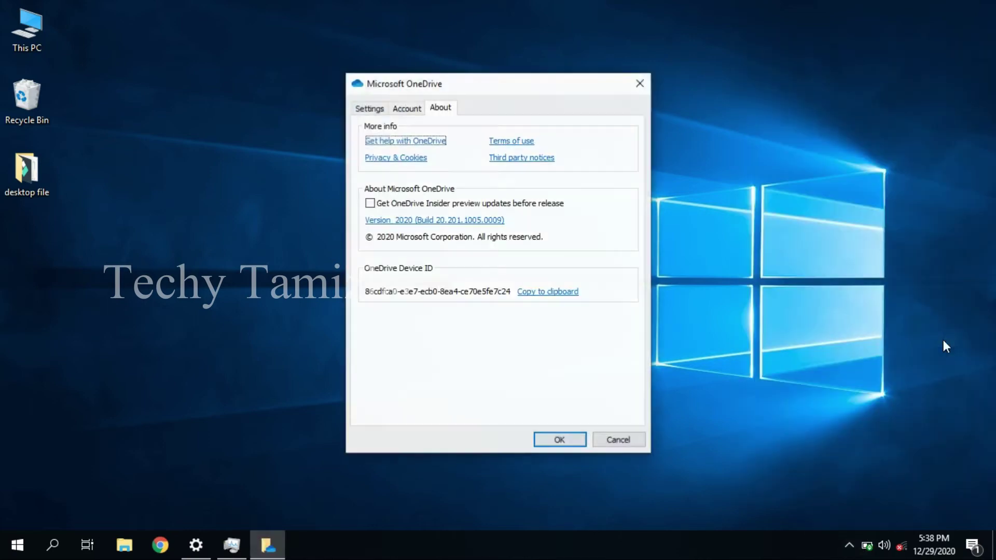
click(418, 111)
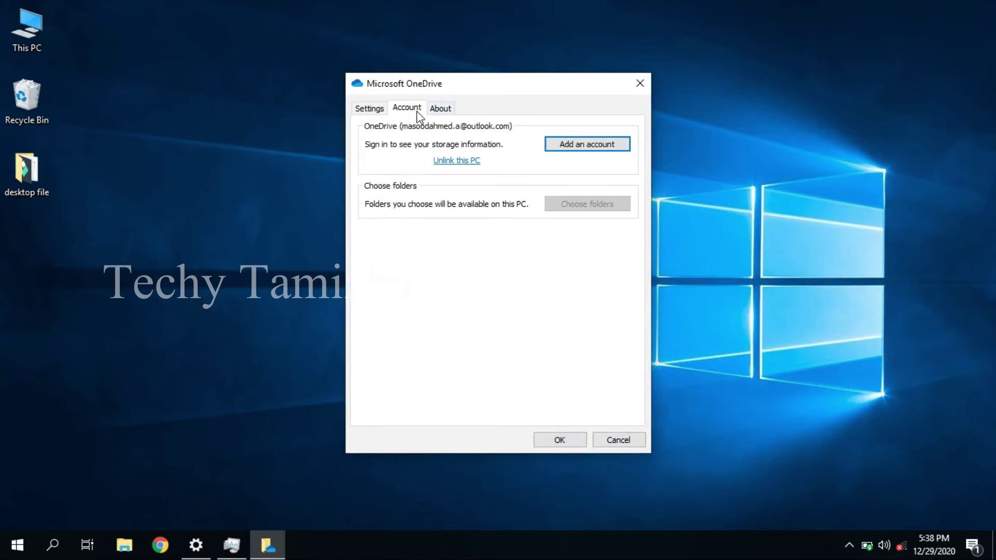
click(459, 161)
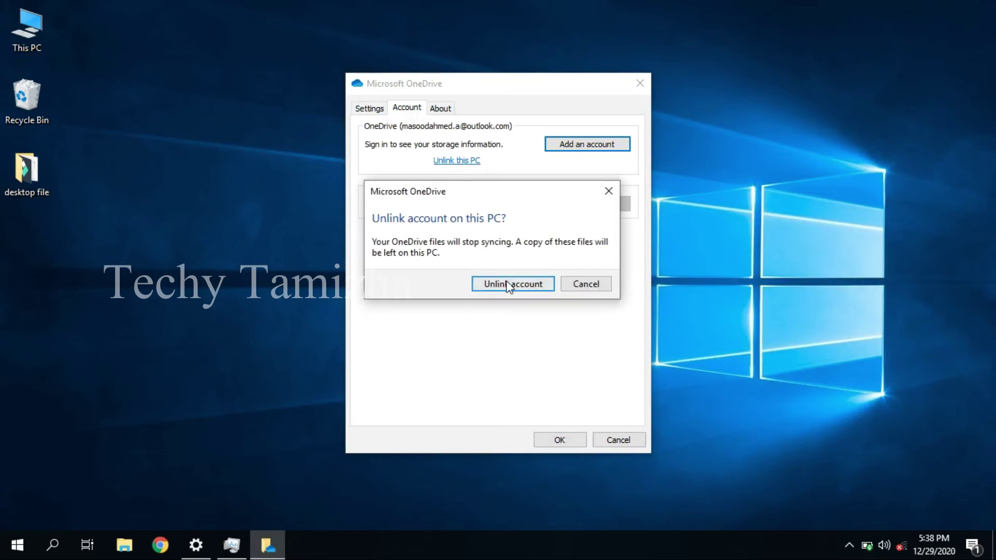
click(506, 284)
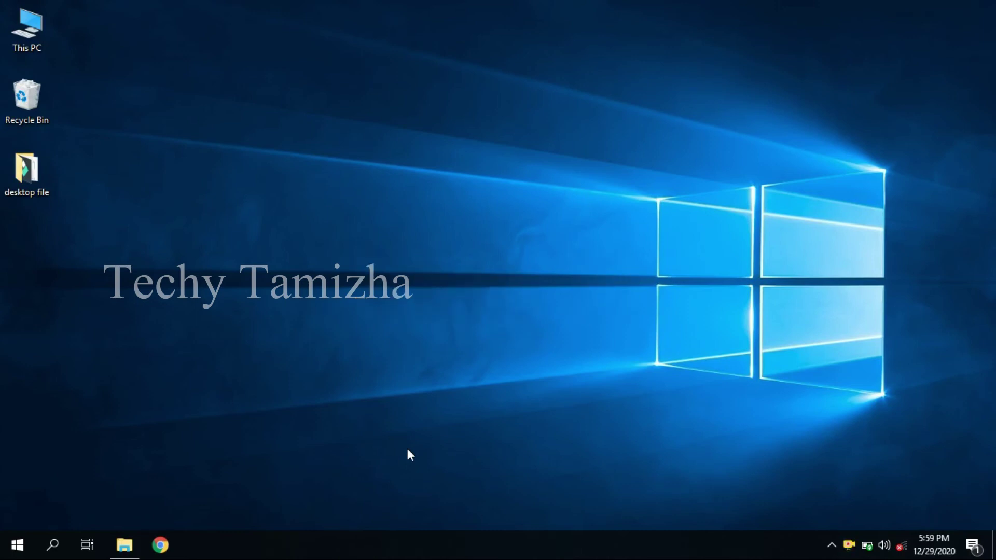
- Open the computer's advanced system settings from This PC and reduce the visual effects in the Performance settings
double_click(34, 35)
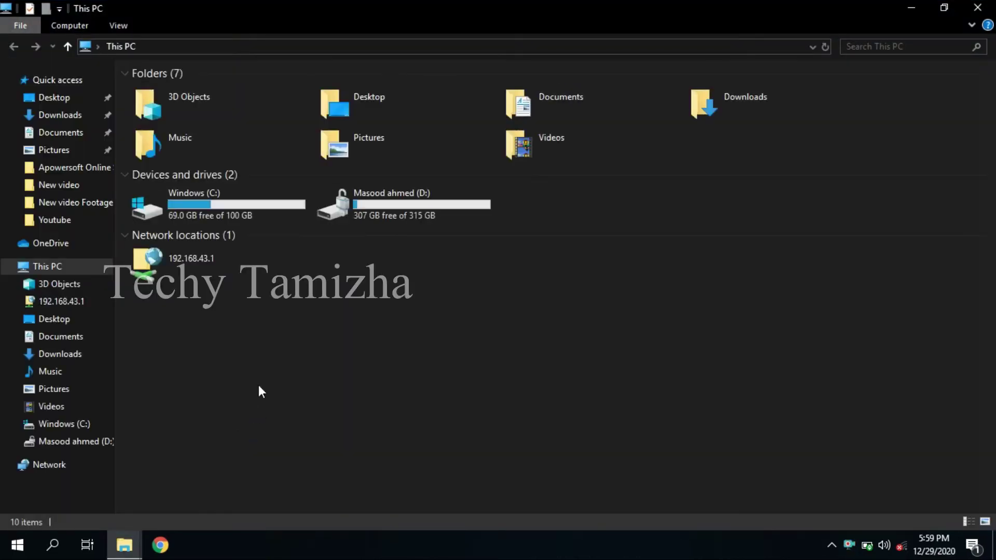
right_click(287, 366)
click(337, 355)
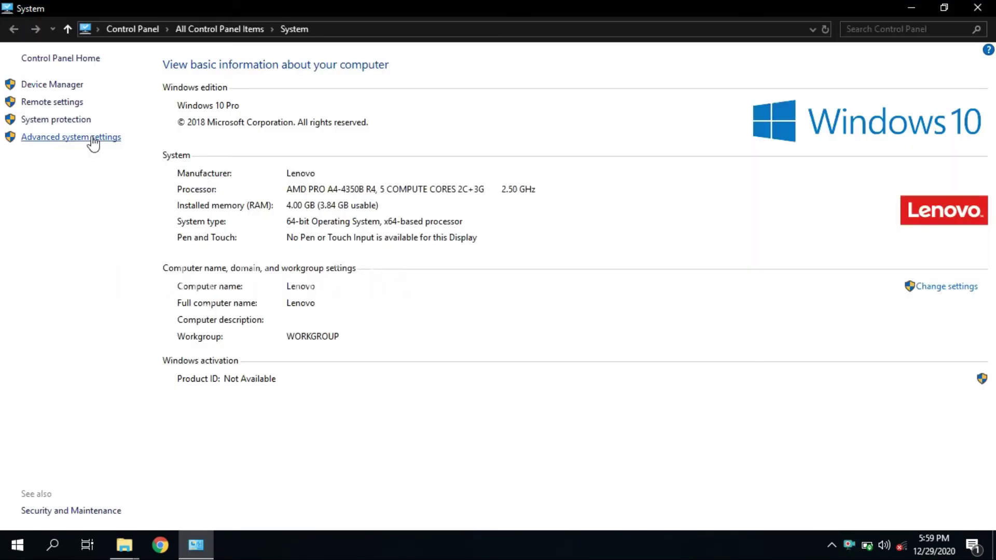
click(93, 138)
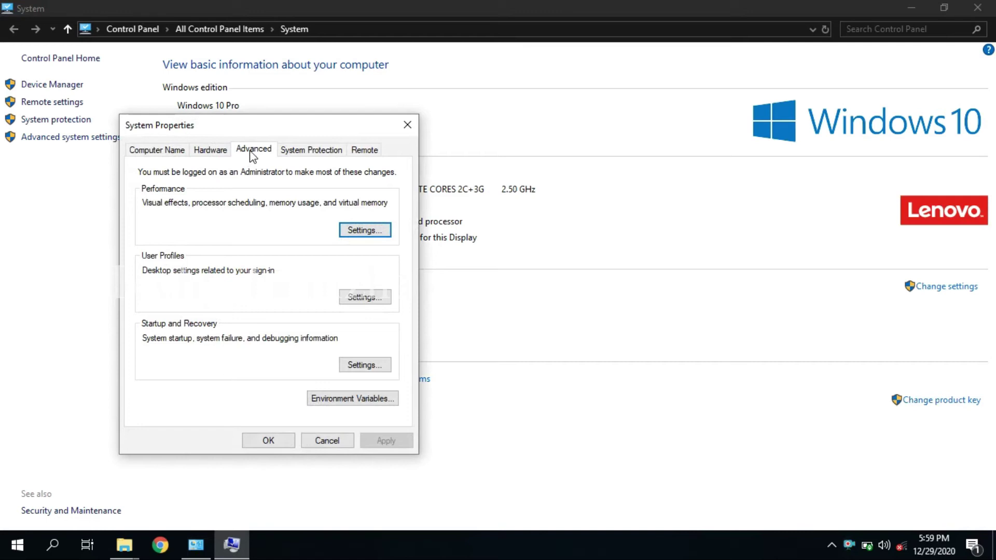
click(370, 231)
click(165, 226)
click(168, 244)
click(395, 510)
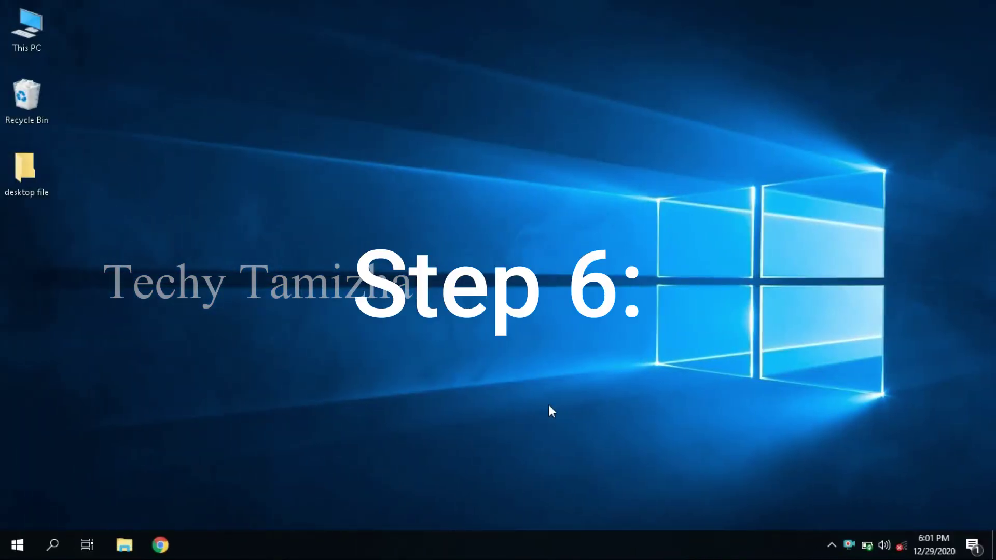
- Open the Services console, set the Windows Update service's startup type to Disabled, and close the console
key(super)
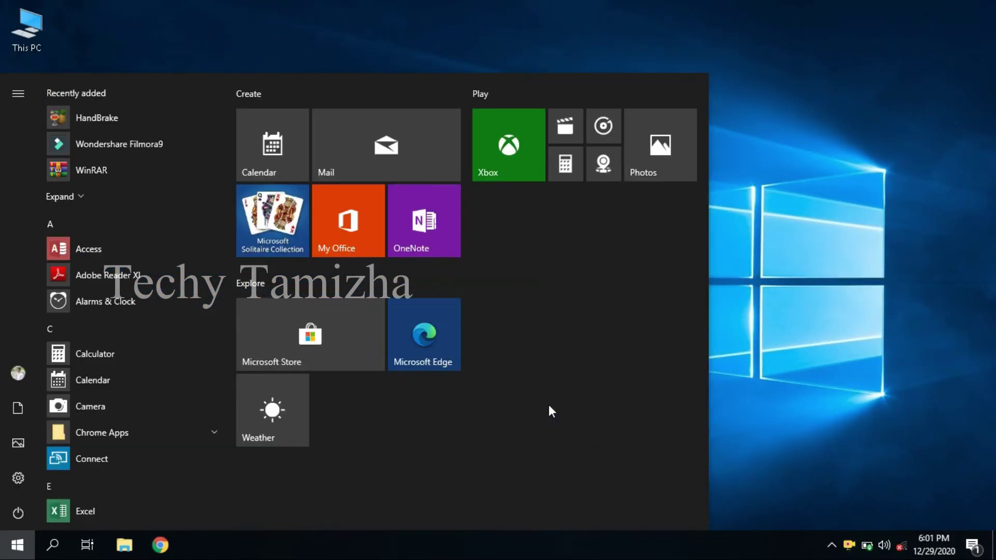
text(service)
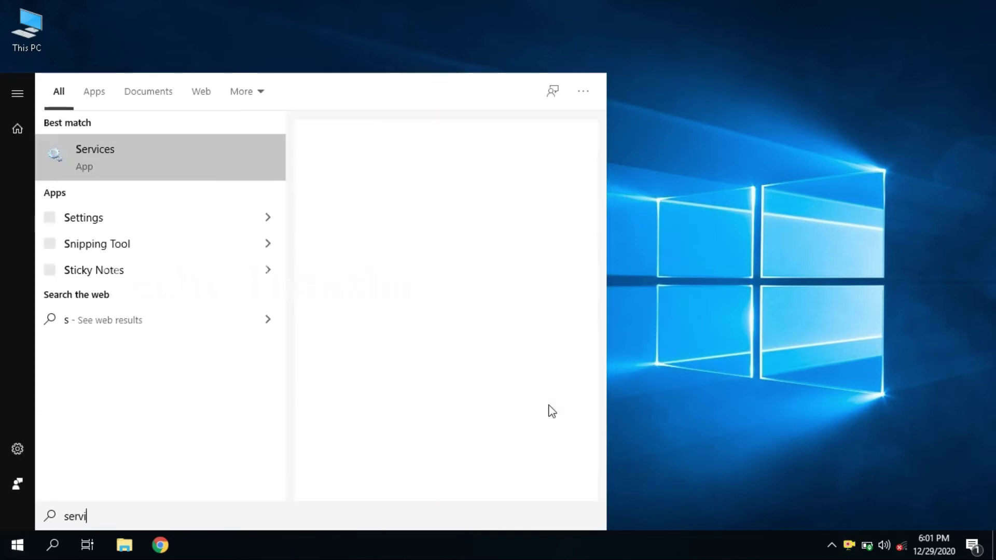
key(Return)
drag(988, 448, 988, 459)
click(324, 394)
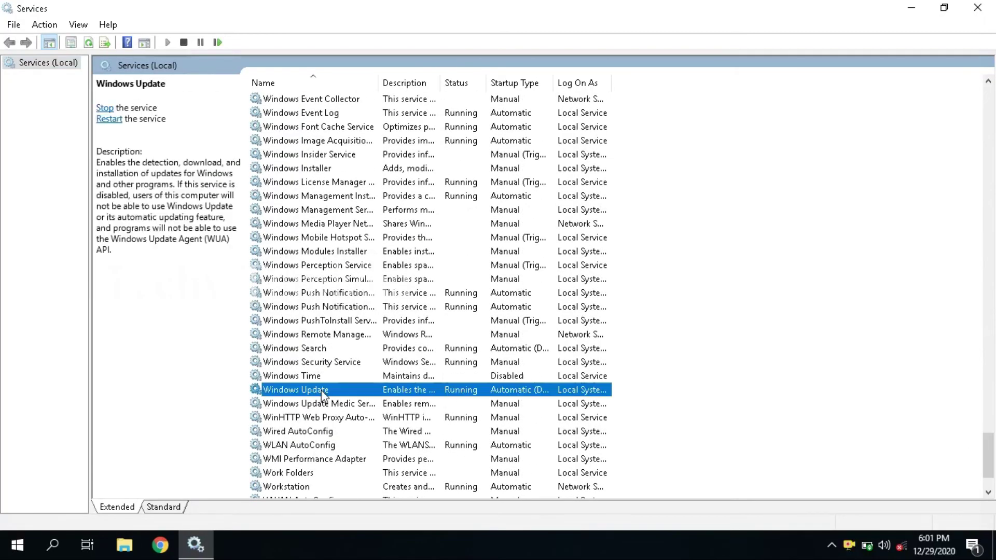
right_click(324, 394)
click(366, 359)
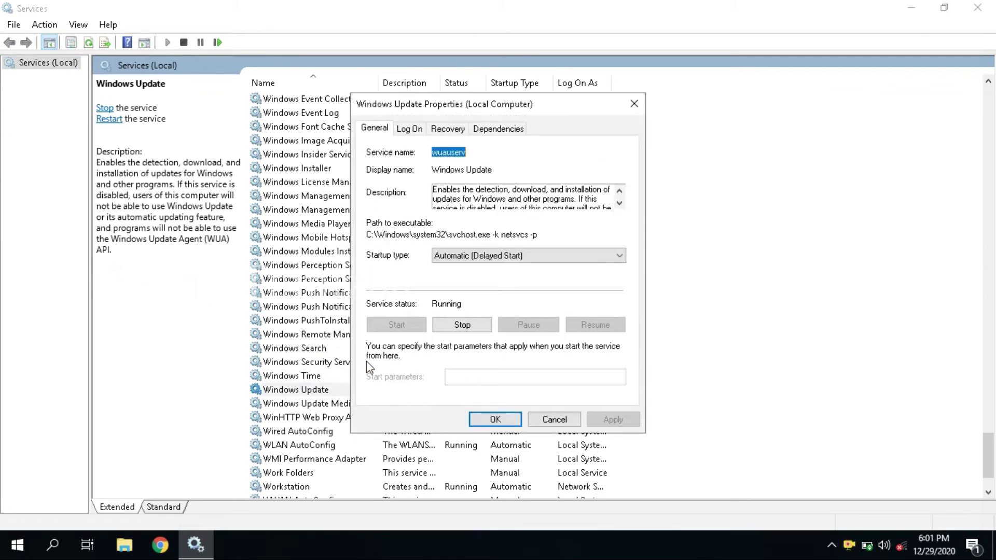
click(487, 256)
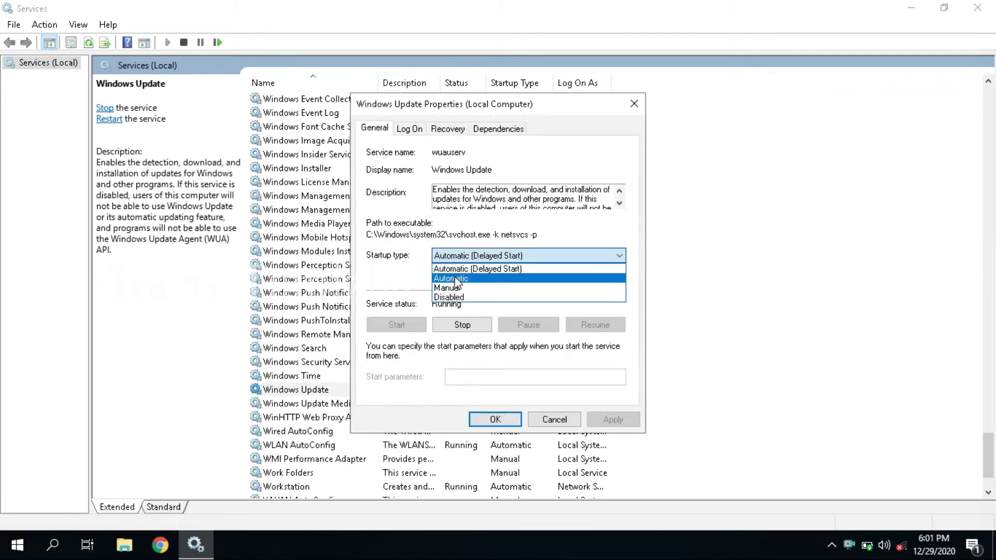
click(456, 297)
click(607, 419)
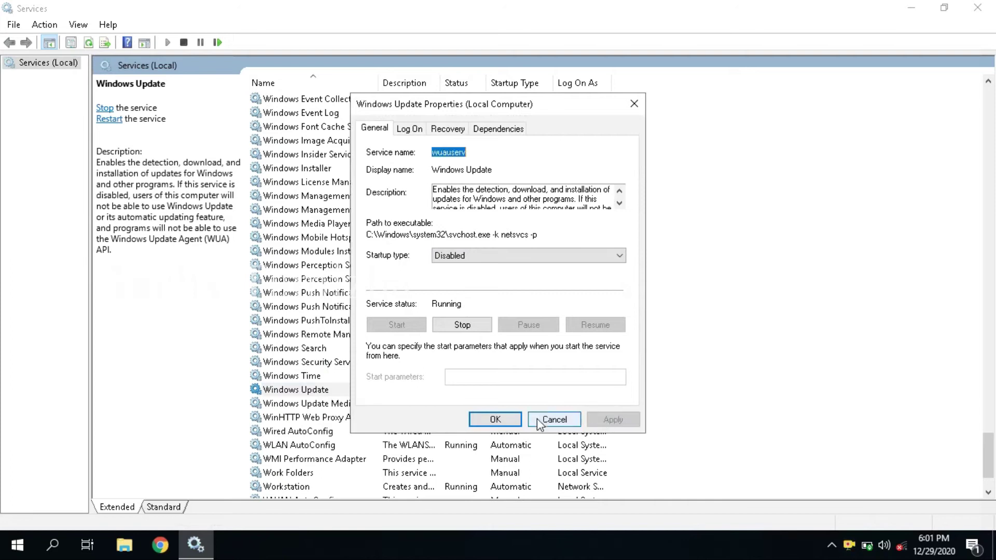
click(495, 420)
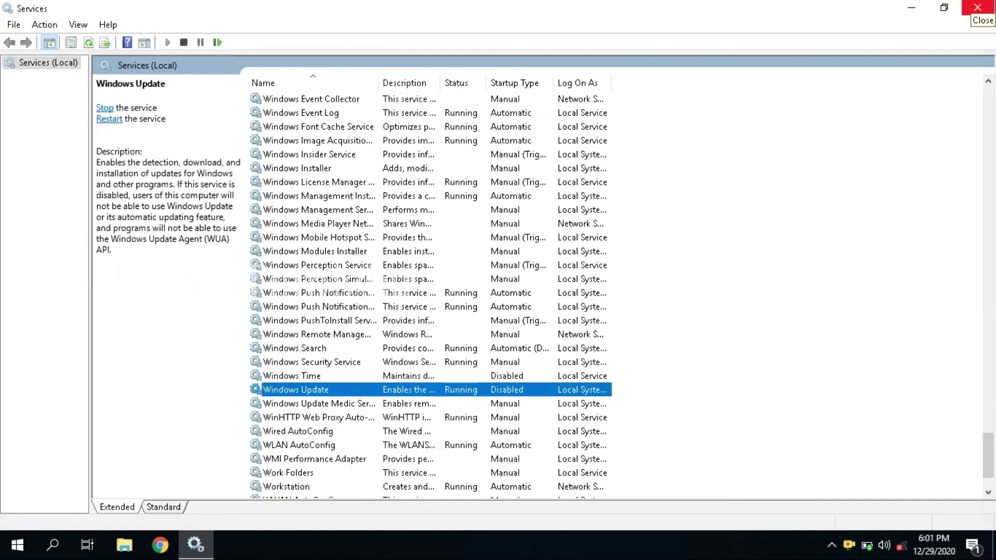
click(977, 7)
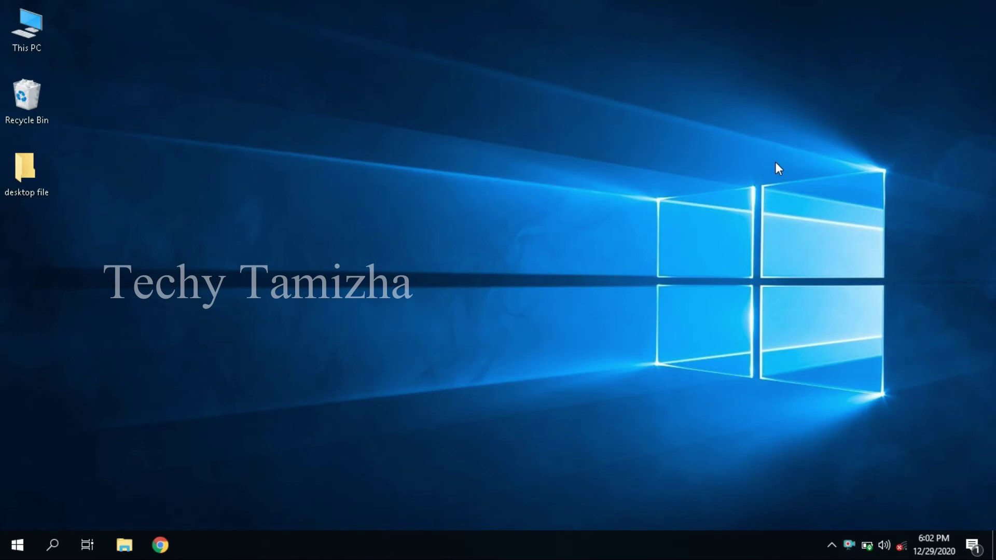
- Open Programs and Features from Control Panel, bring up the uninstall option for WinRAR 6.00 (64-bit), and close the window
key(super)
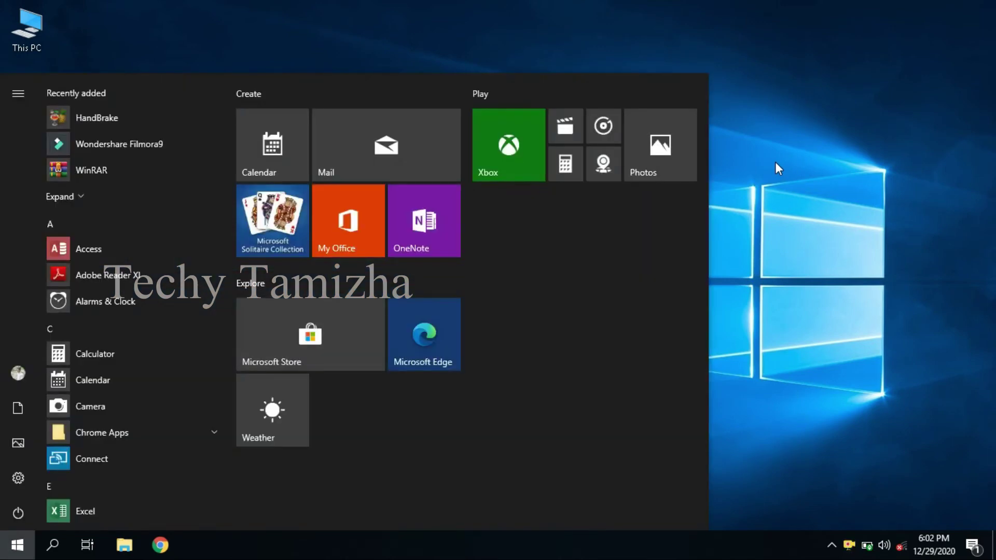
text(control)
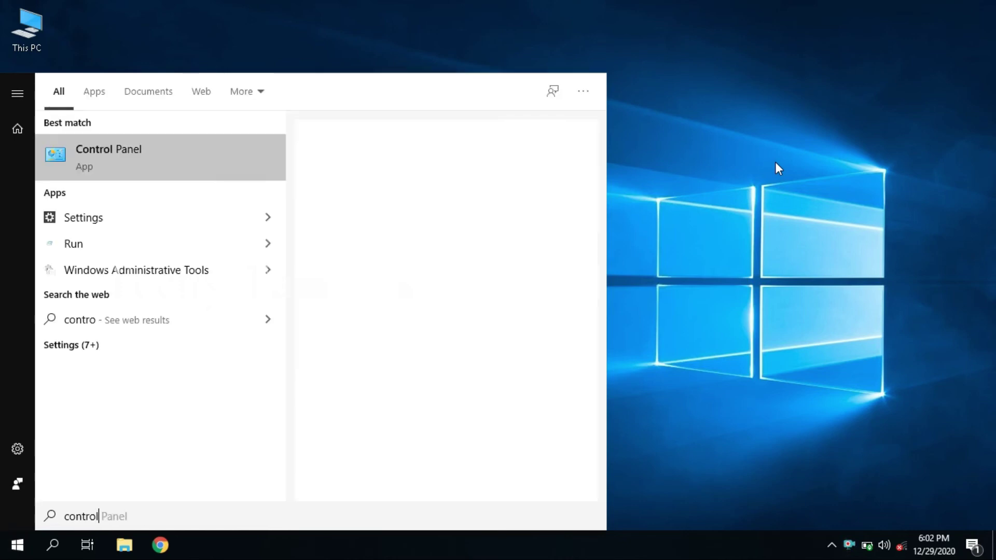
key(Return)
click(333, 286)
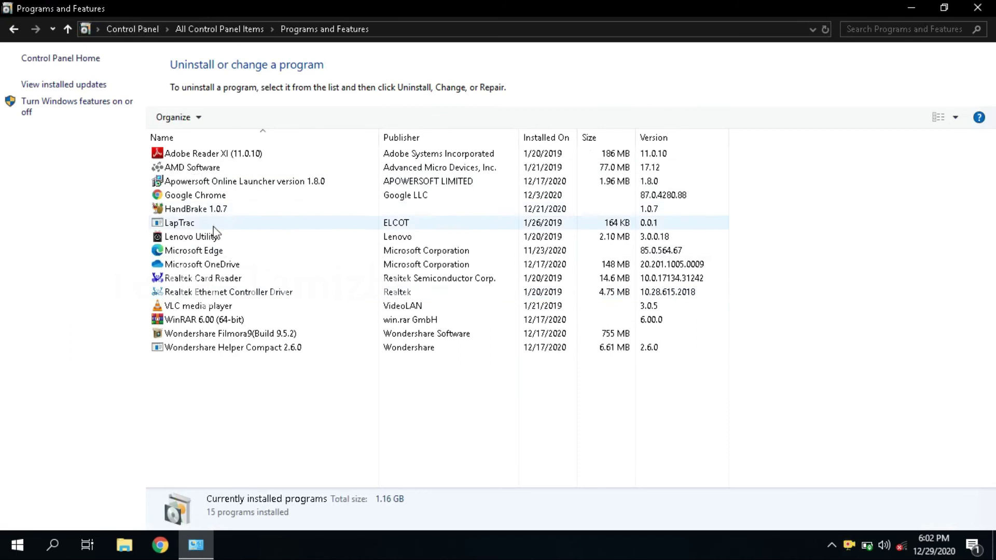
right_click(230, 322)
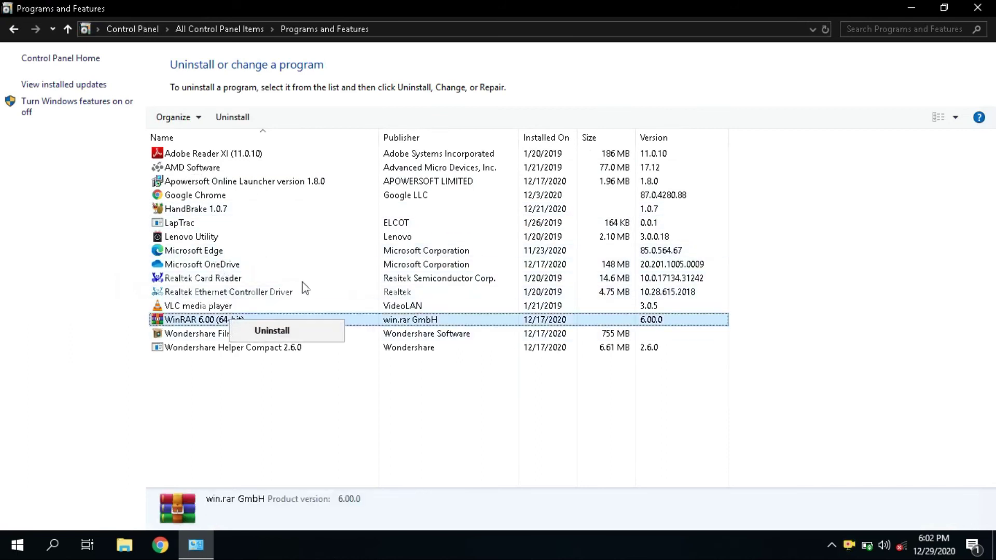
click(985, 7)
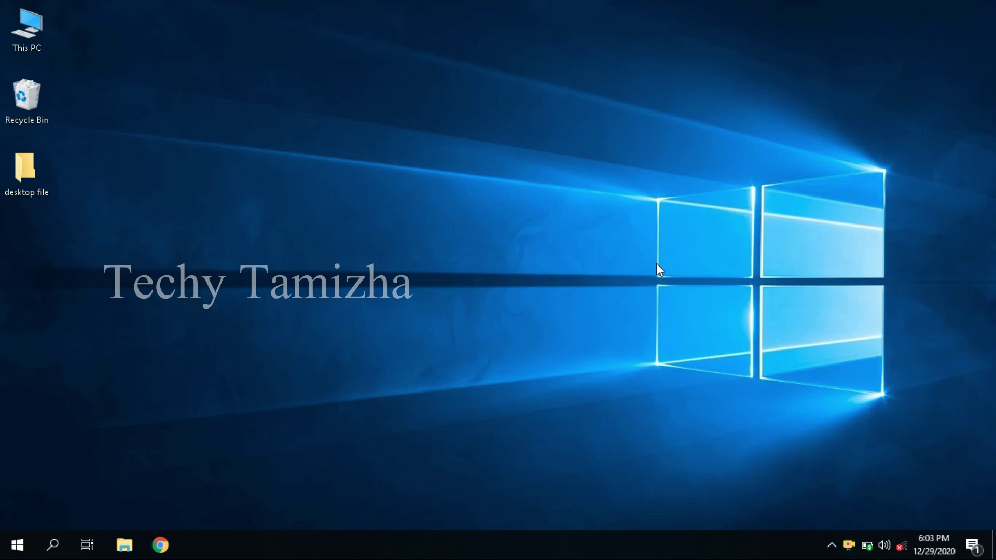
- Open the Recovery page of the Update & Security settings and start Reset this PC
key(super)
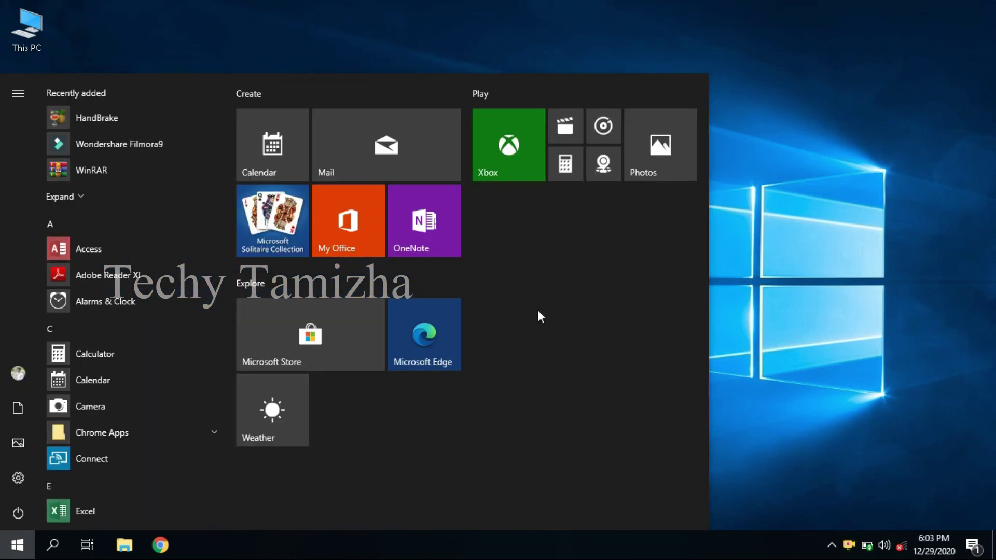
click(20, 472)
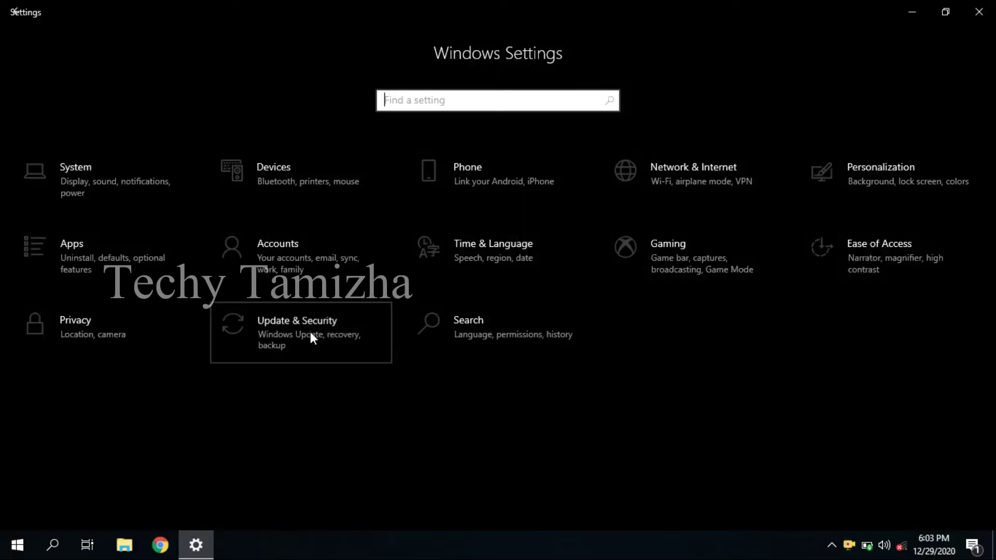
click(310, 331)
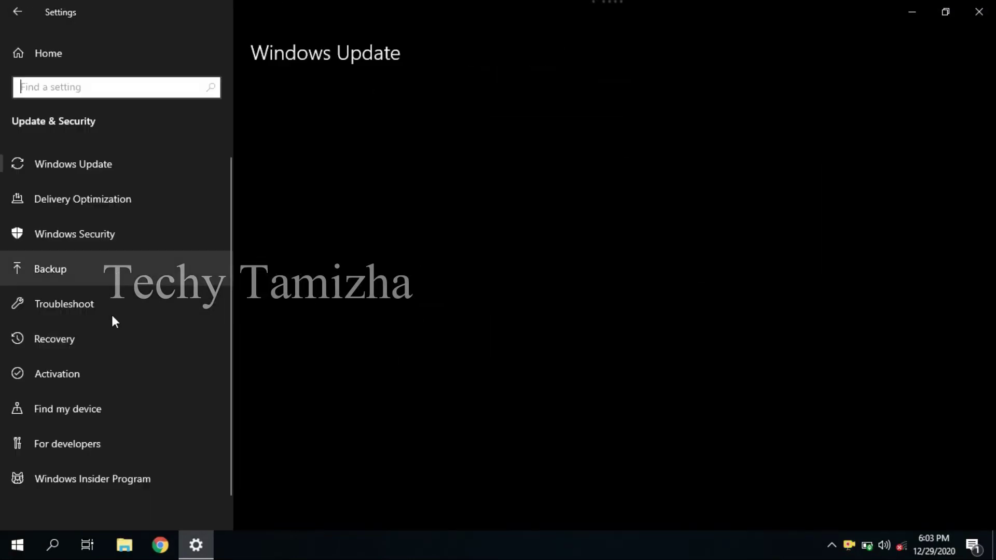
click(113, 341)
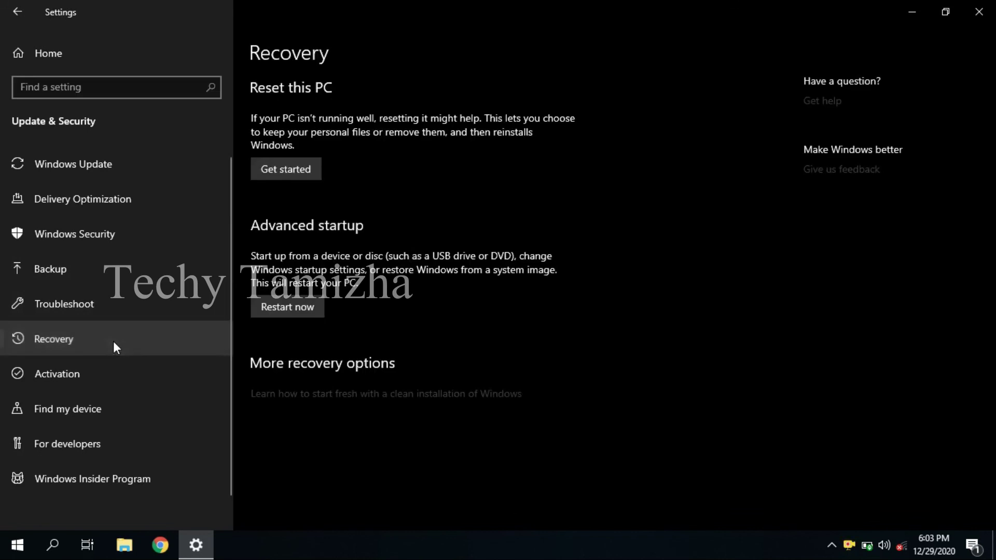
click(296, 169)
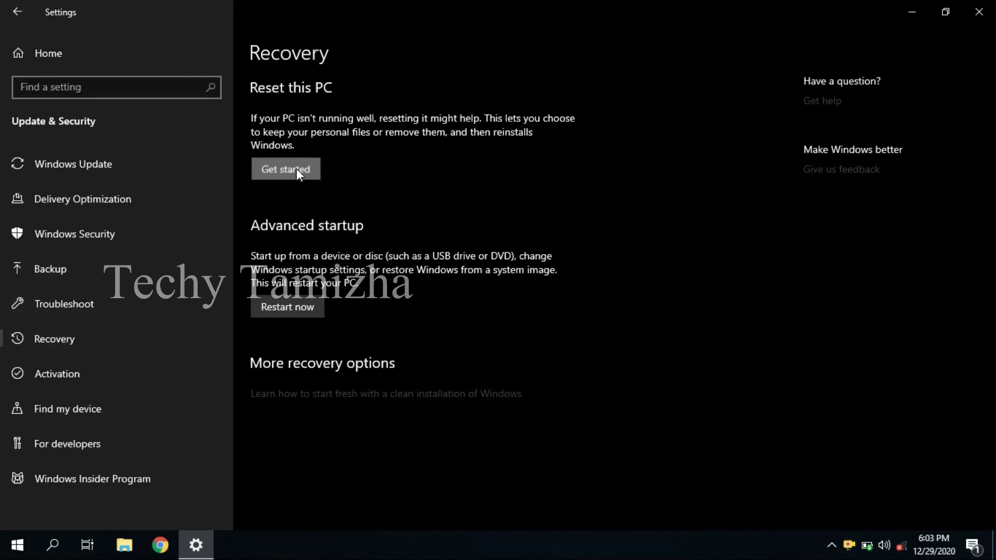